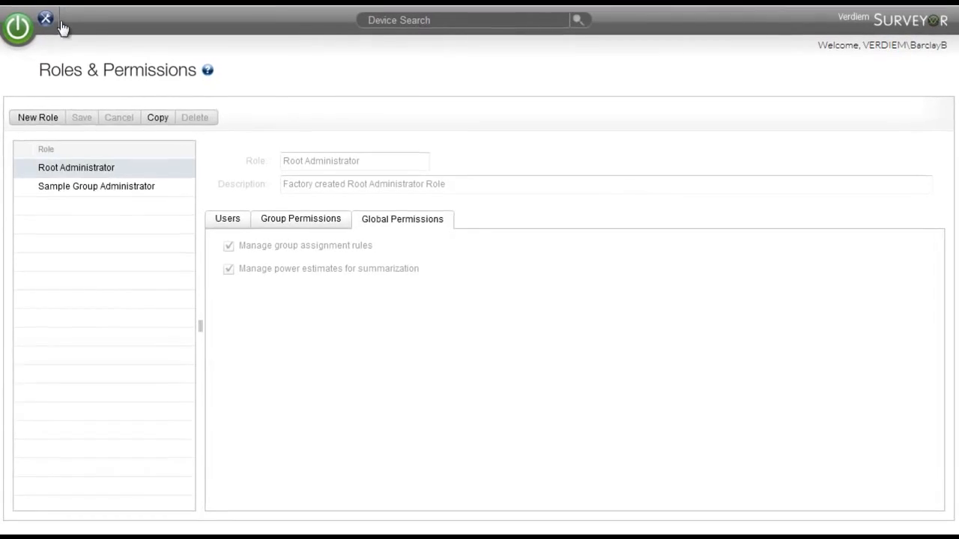
Open Roles & Permissions and review the users and group permissions of the Sample Group Administrator role
click(38, 15)
click(114, 71)
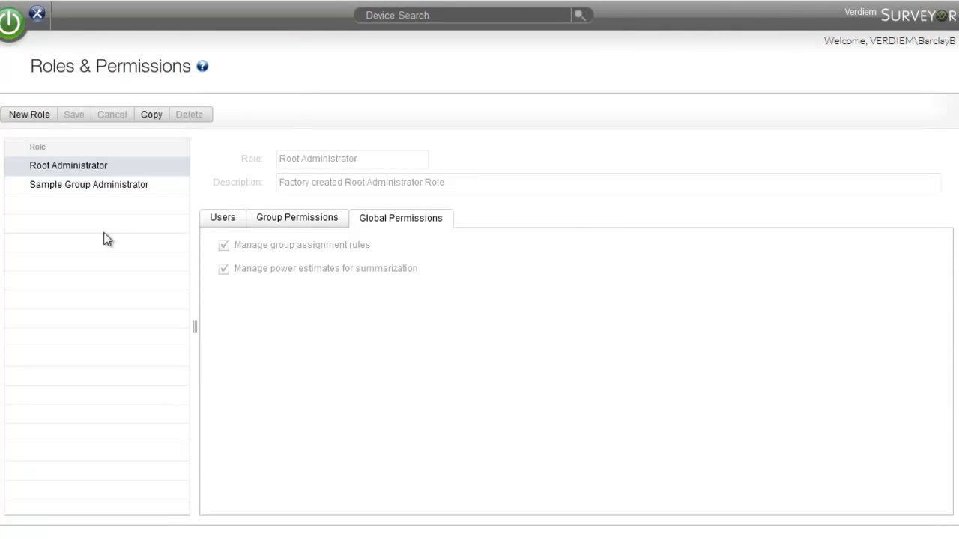
click(81, 183)
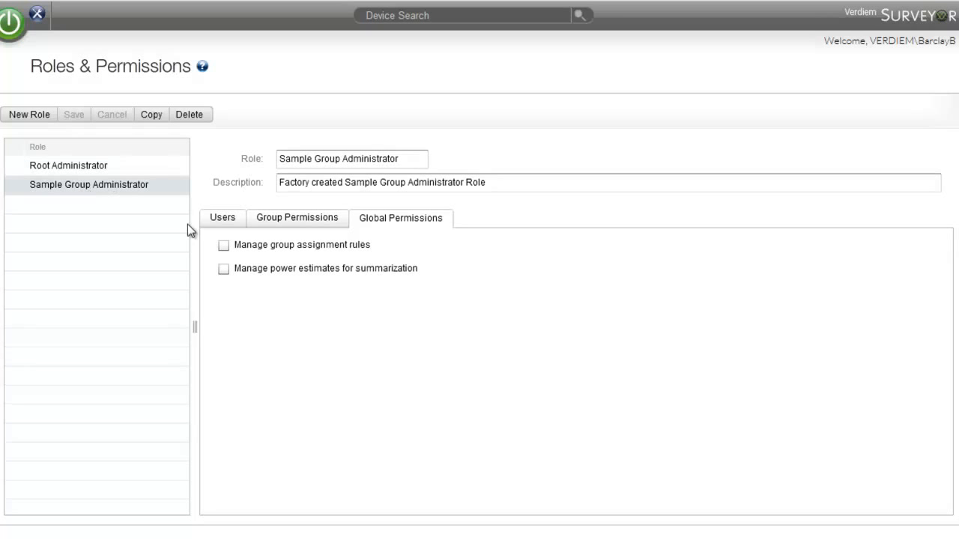
click(229, 219)
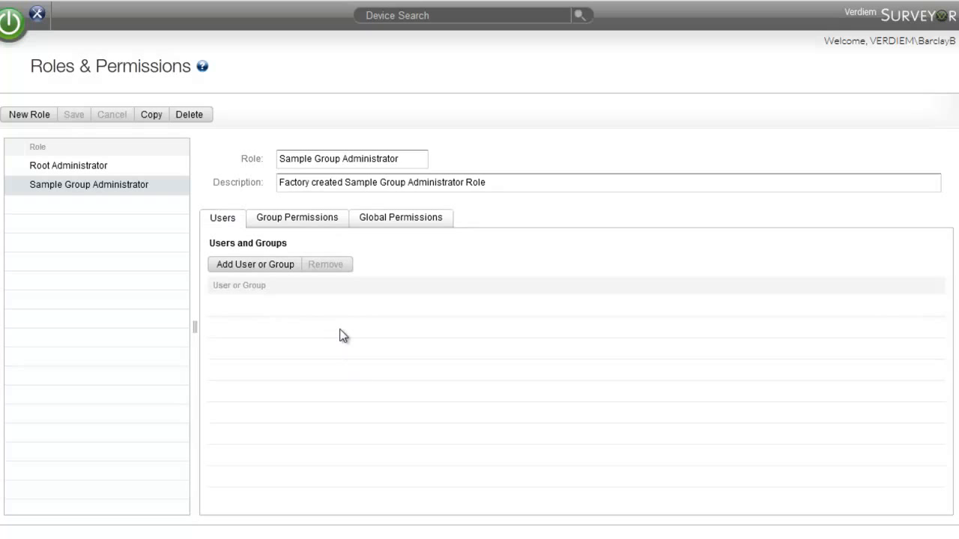
click(298, 222)
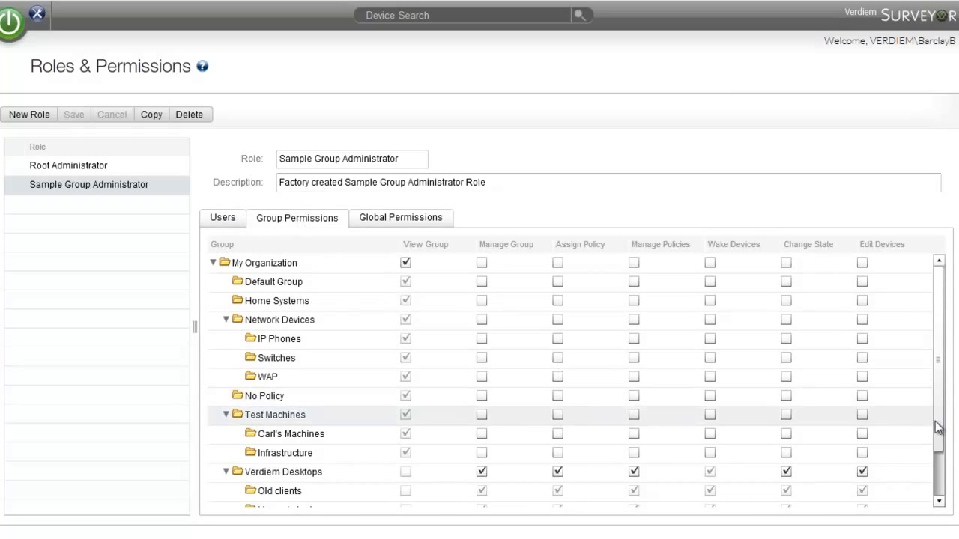
drag(936, 346, 942, 408)
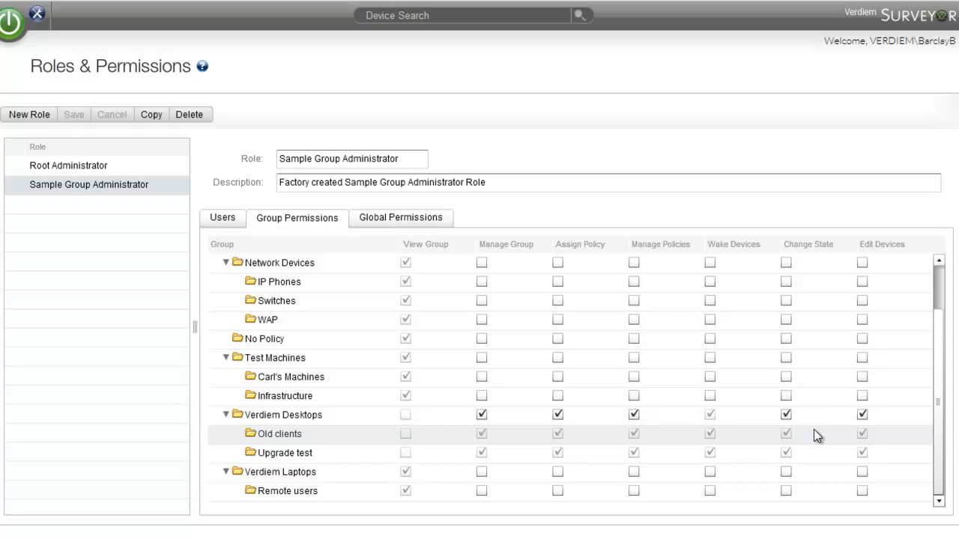
Copy the Sample Group Administrator role and name the copy Verdiem Desktop Admin
click(152, 120)
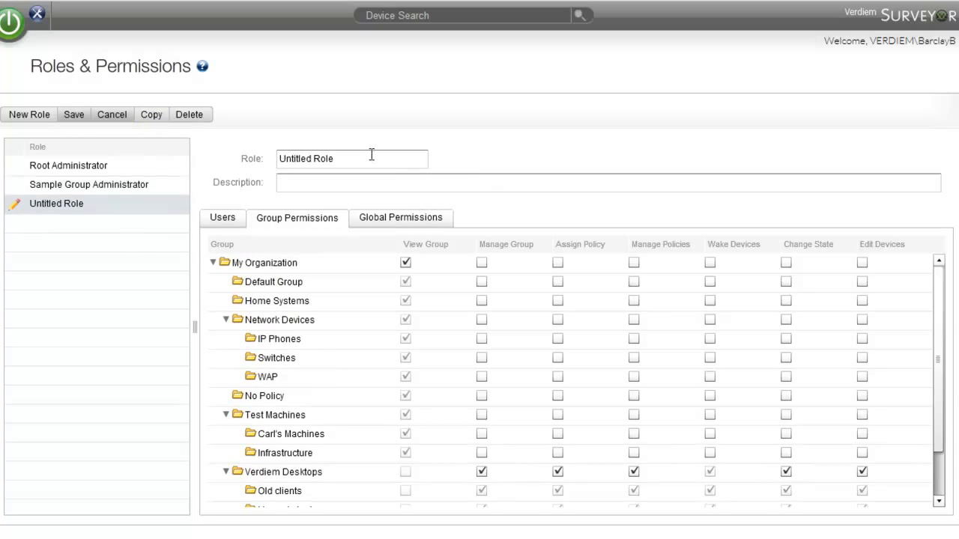
drag(363, 161, 247, 166)
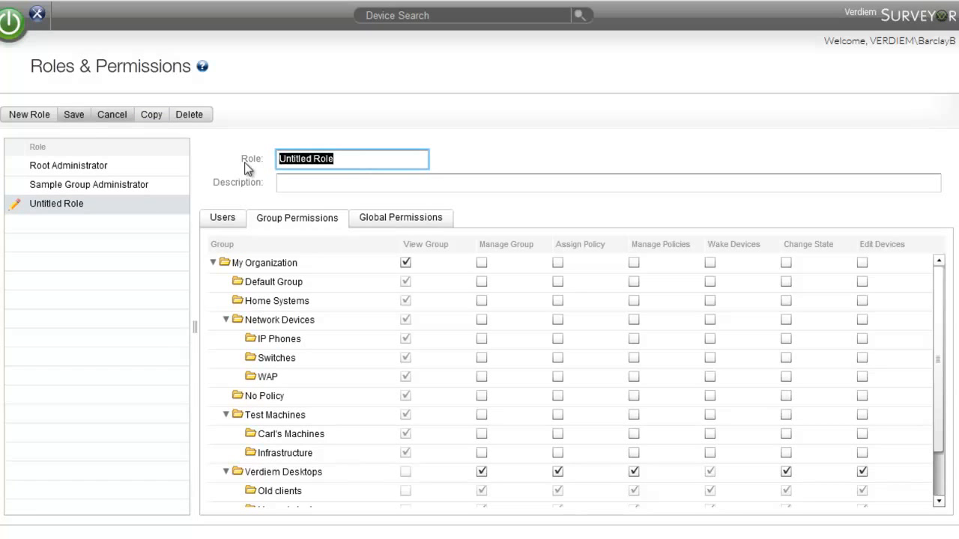
text(Verdiem Desktop S)
key(BackSpace)
text(Admin)
click(301, 183)
Search the Windows users and groups for "support" and add VERDIEM\Support1 to the Verdiem Desktop Admin role
click(224, 218)
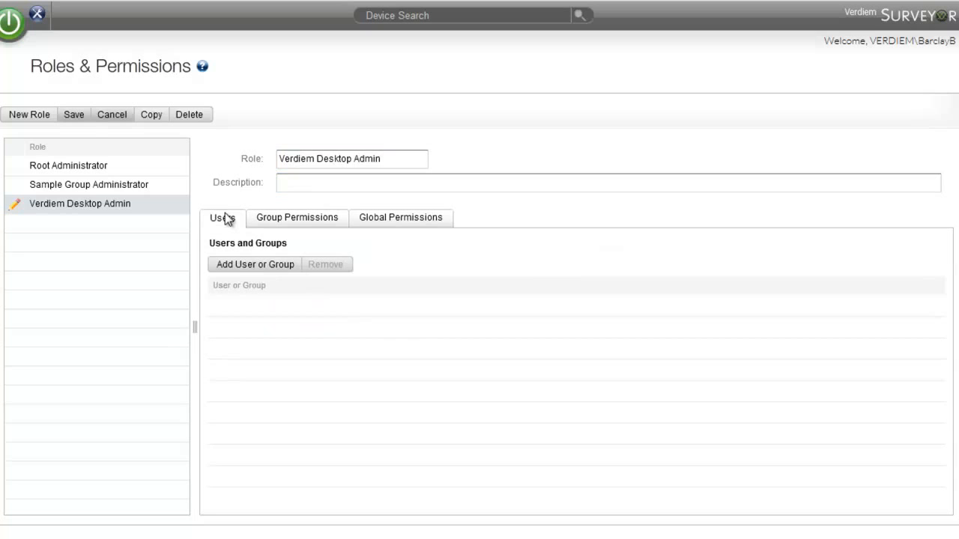
click(255, 269)
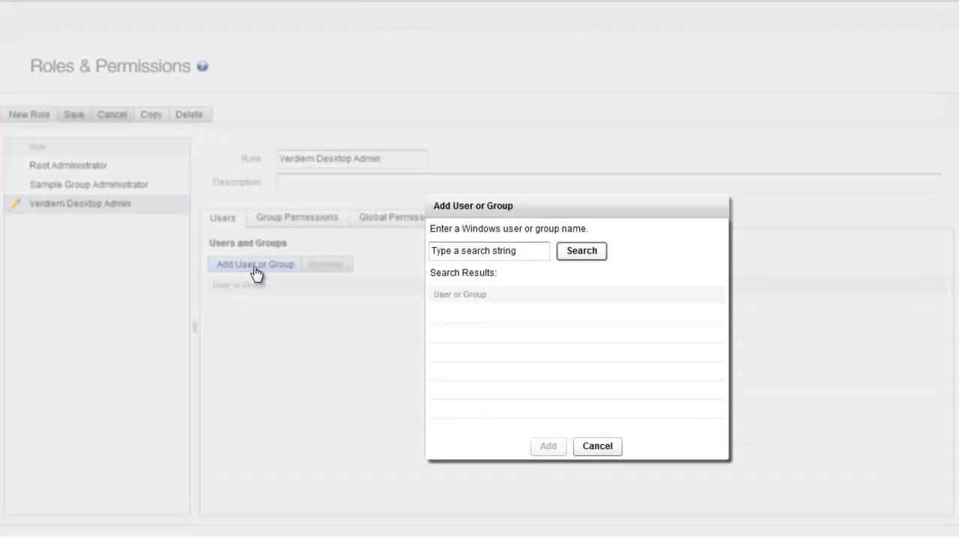
click(523, 253)
key(BackSpace)
key(BackSpace)
key(BackSpace)
key(BackSpace)
key(BackSpace)
key(BackSpace)
key(BackSpace)
key(BackSpace)
key(BackSpace)
key(BackSpace)
key(BackSpace)
key(BackSpace)
key(BackSpace)
key(BackSpace)
key(BackSpace)
key(BackSpace)
key(BackSpace)
key(BackSpace)
key(BackSpace)
key(BackSpace)
text(support)
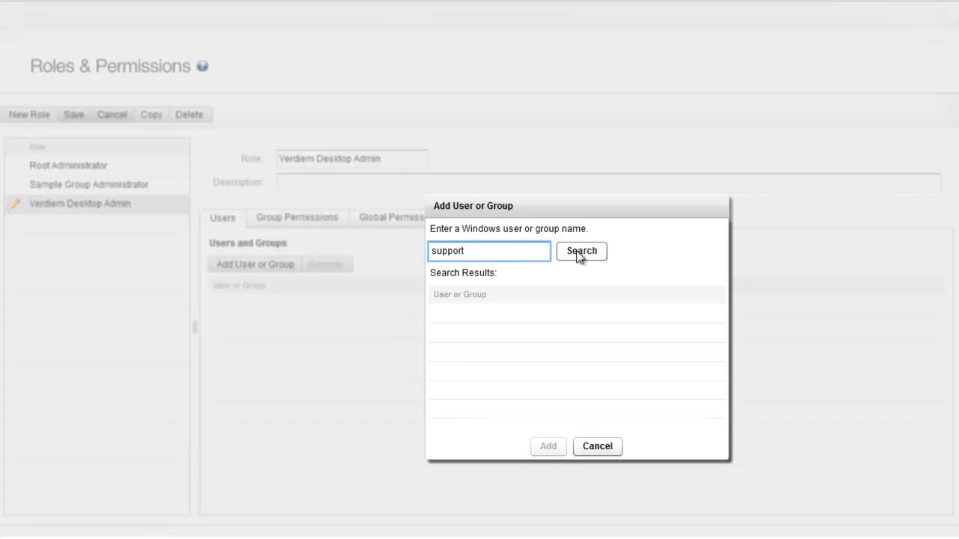
click(582, 255)
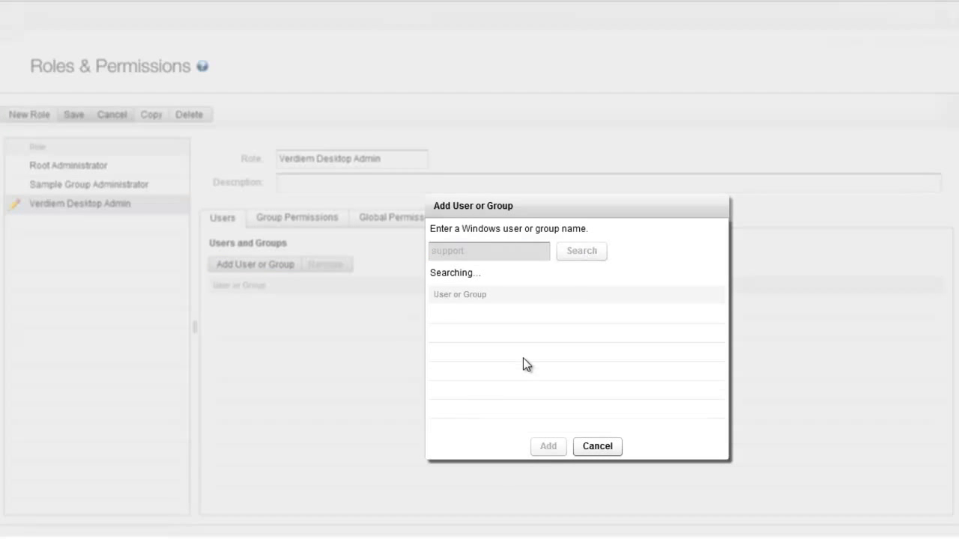
click(486, 316)
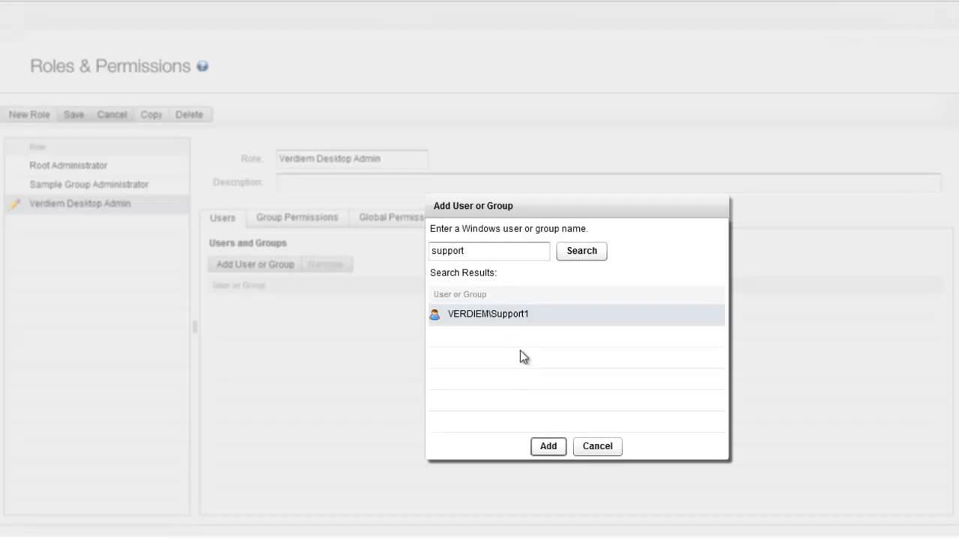
click(560, 448)
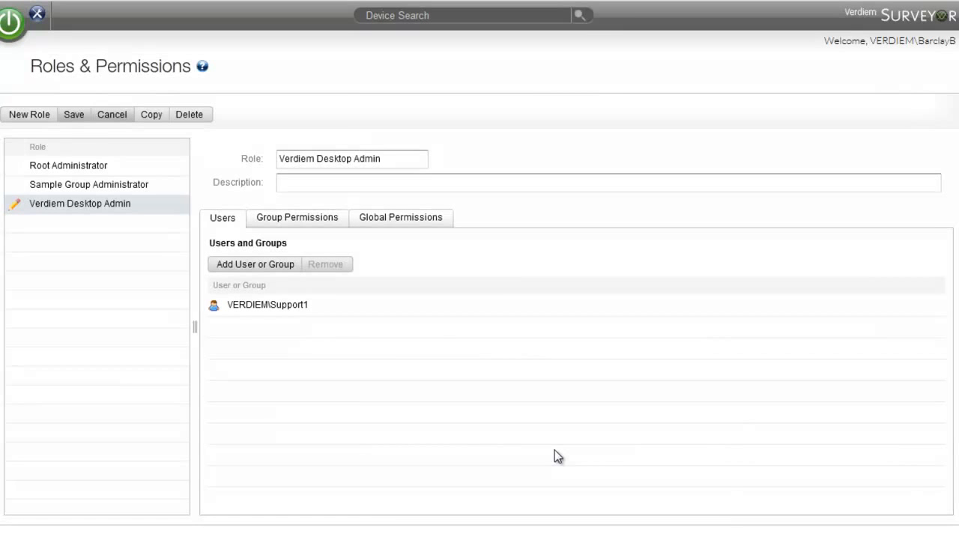
In the role's group permissions, remove View Group from My Organization and grant it on Default Group only
click(292, 217)
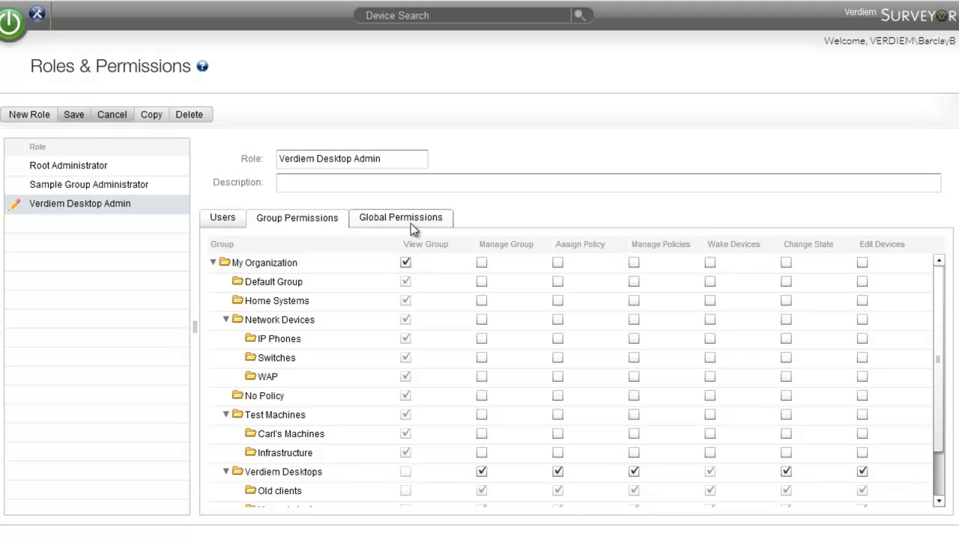
click(405, 263)
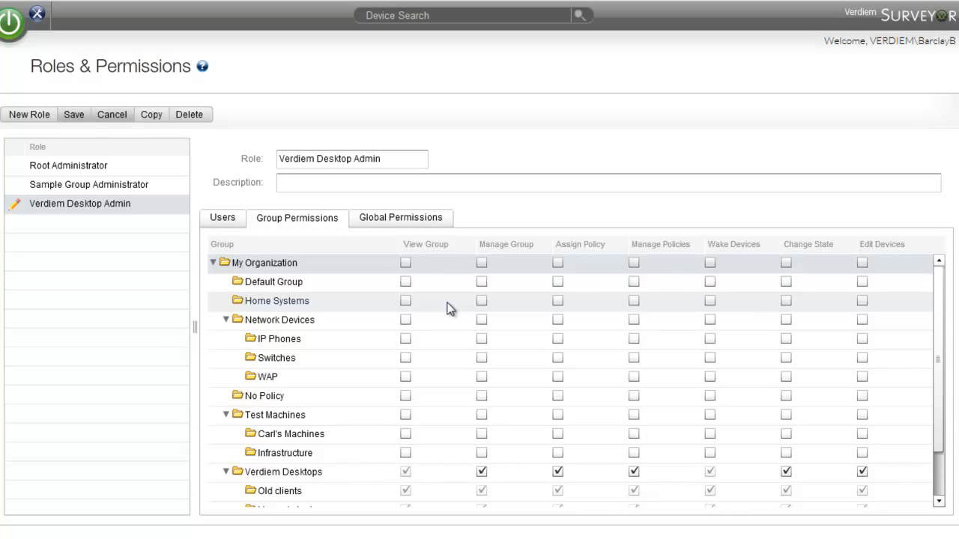
click(406, 282)
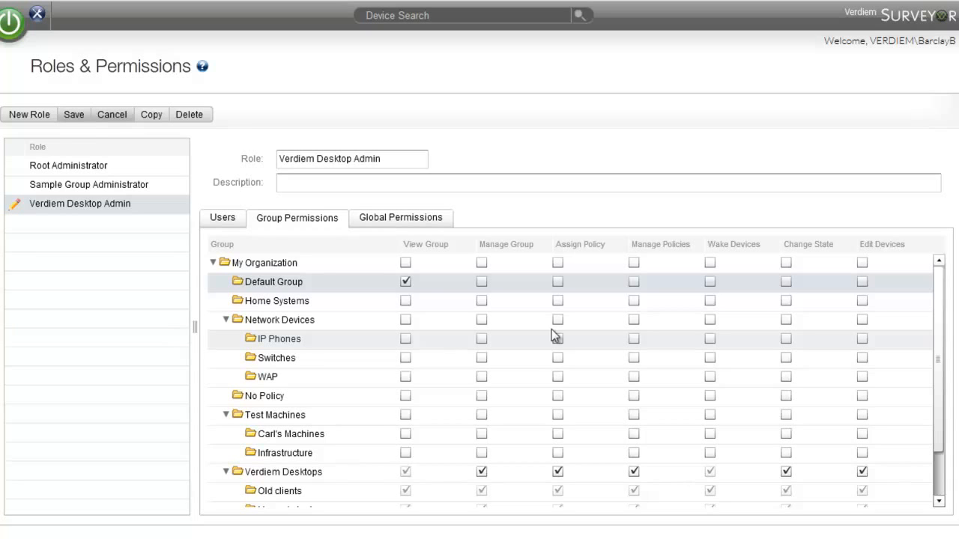
scroll(945, 349, down, 1)
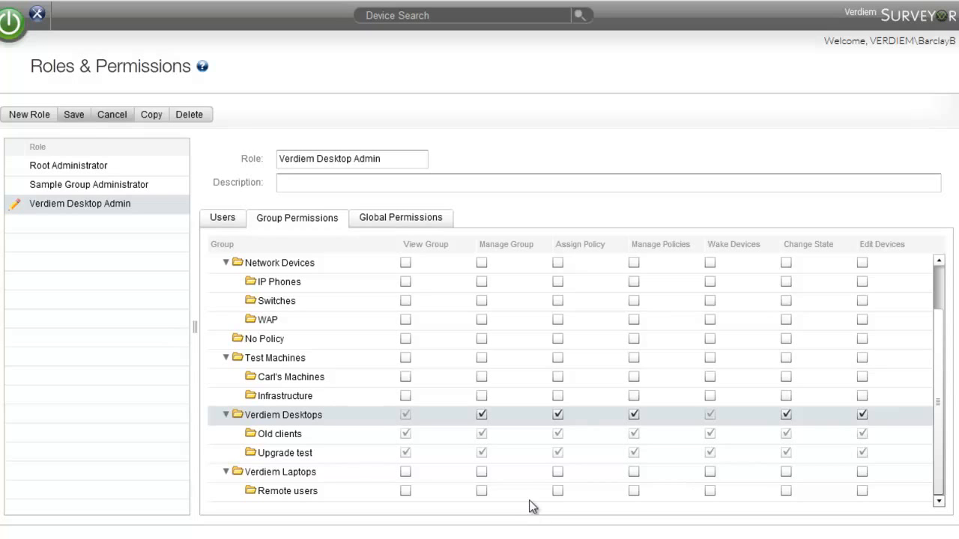
Grant the role the global permission Manage group assignment rules, save the role, and check its assigned users
click(410, 219)
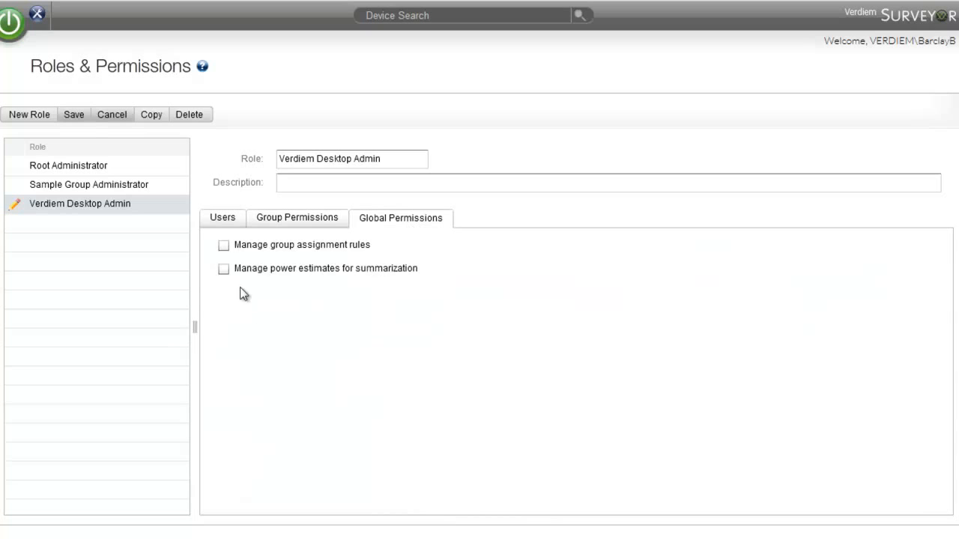
click(224, 245)
click(76, 117)
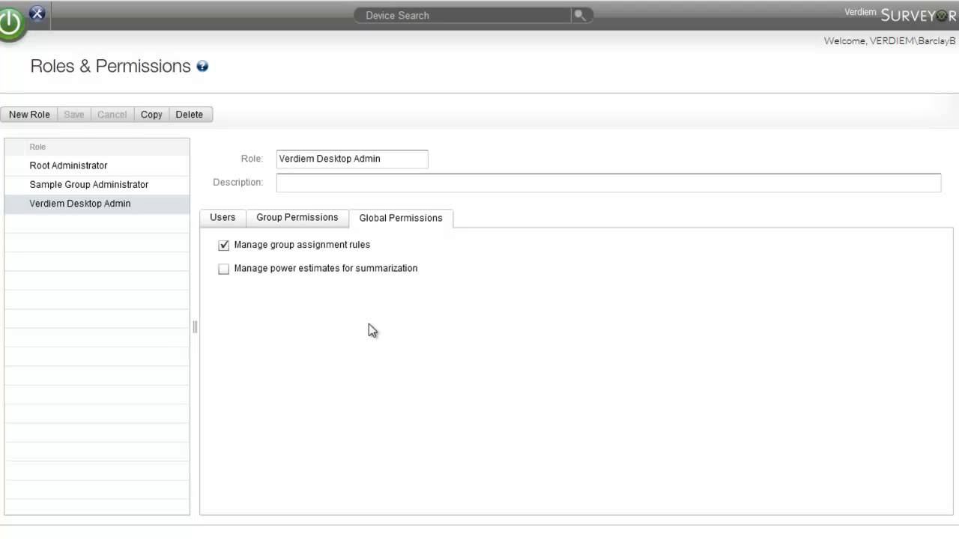
click(223, 218)
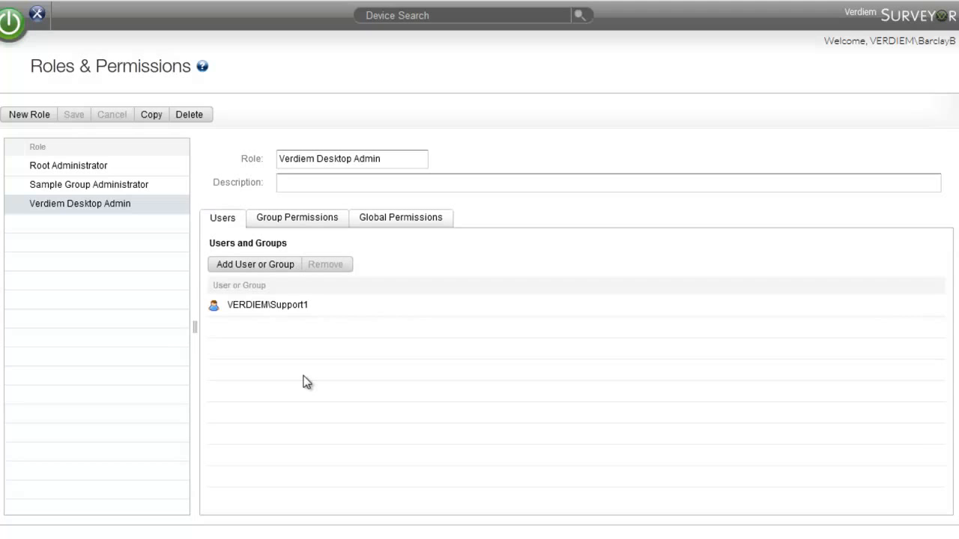